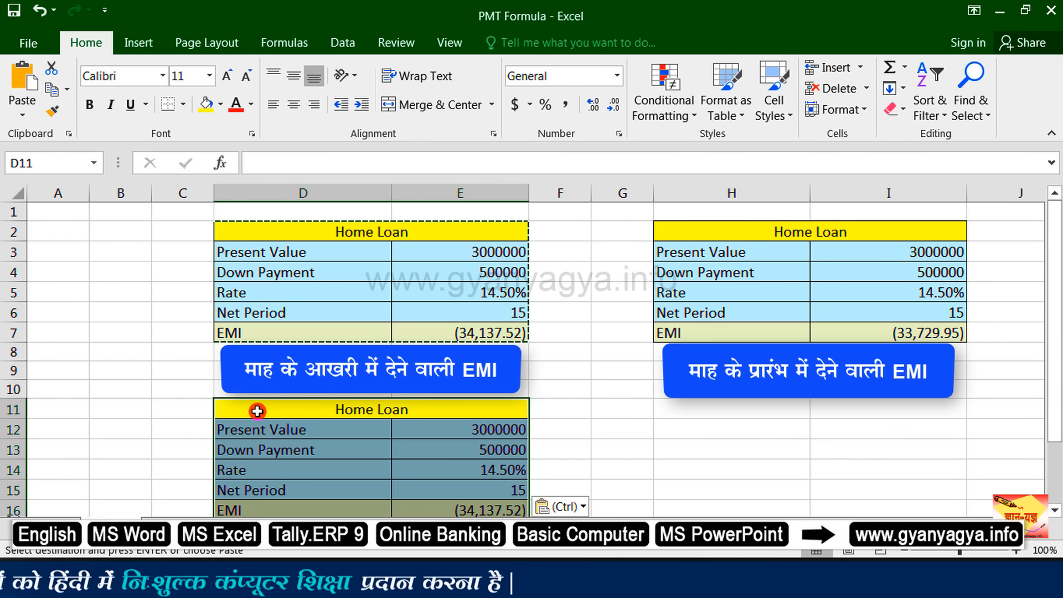
Step: Run Goal Seek on EMI cell E16 in the lower Home Loan table, targeting (30000) by changing down payment cell E13, and keep the solution
key(Escape)
click(475, 510)
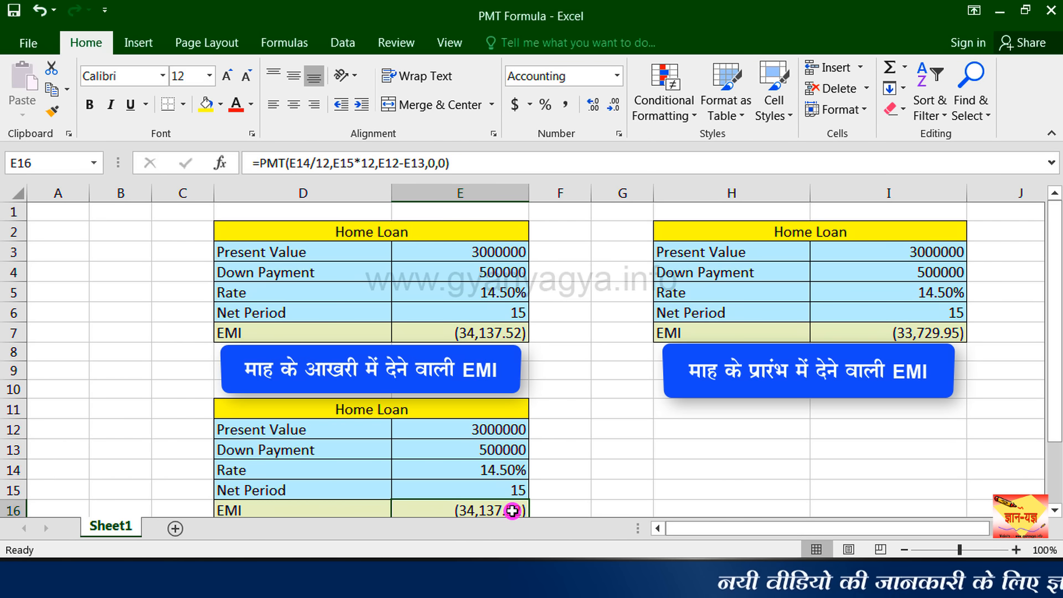
click(507, 510)
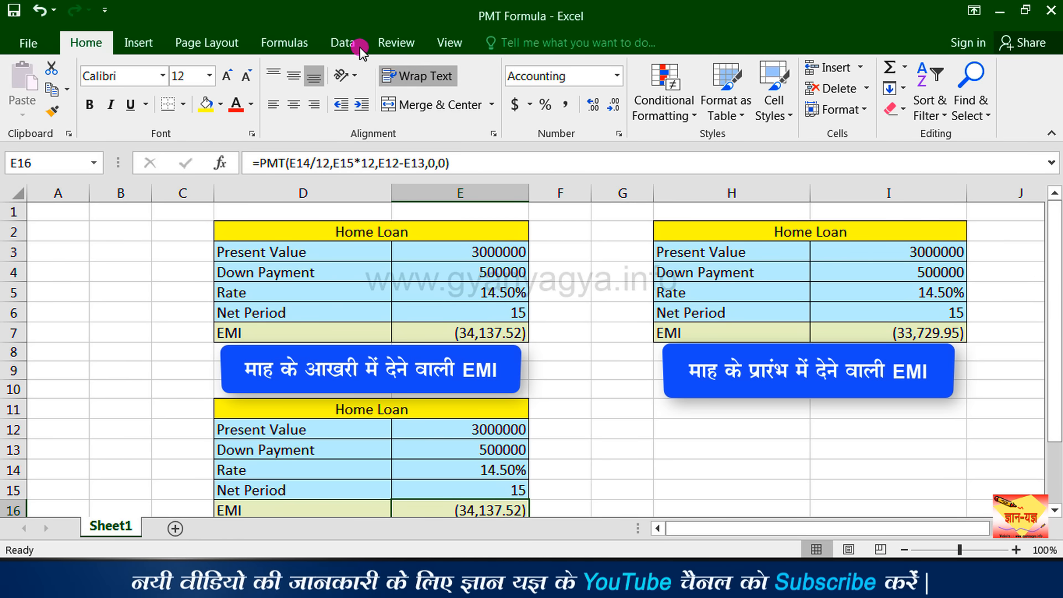
click(338, 45)
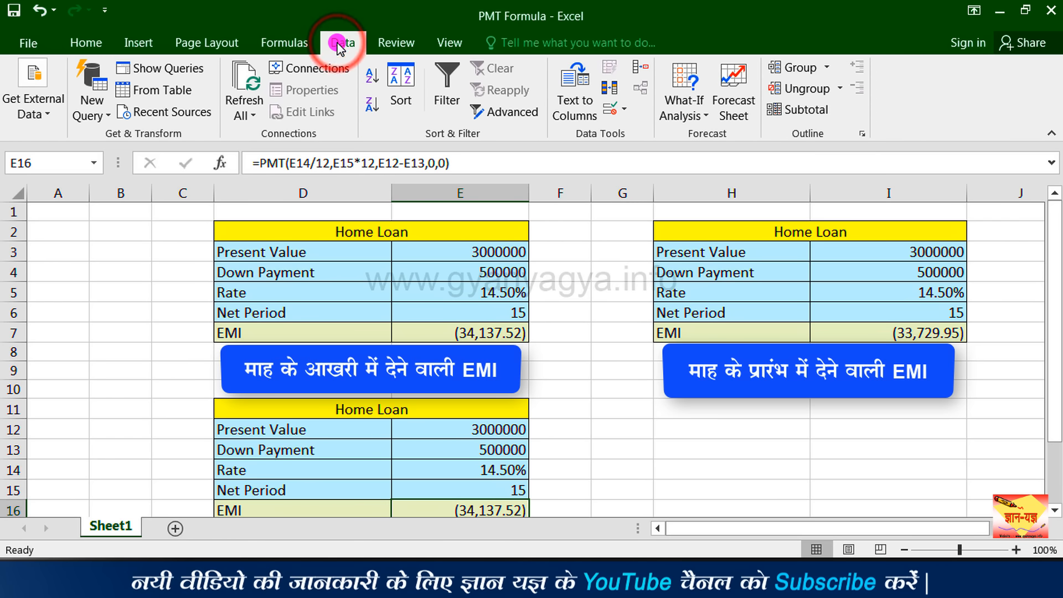
click(702, 118)
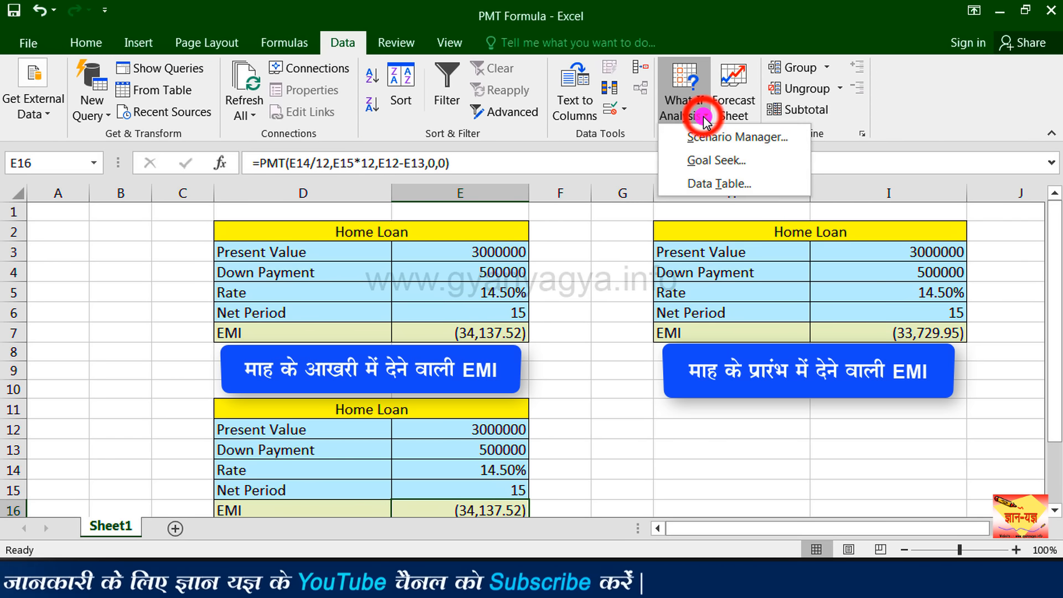
click(775, 161)
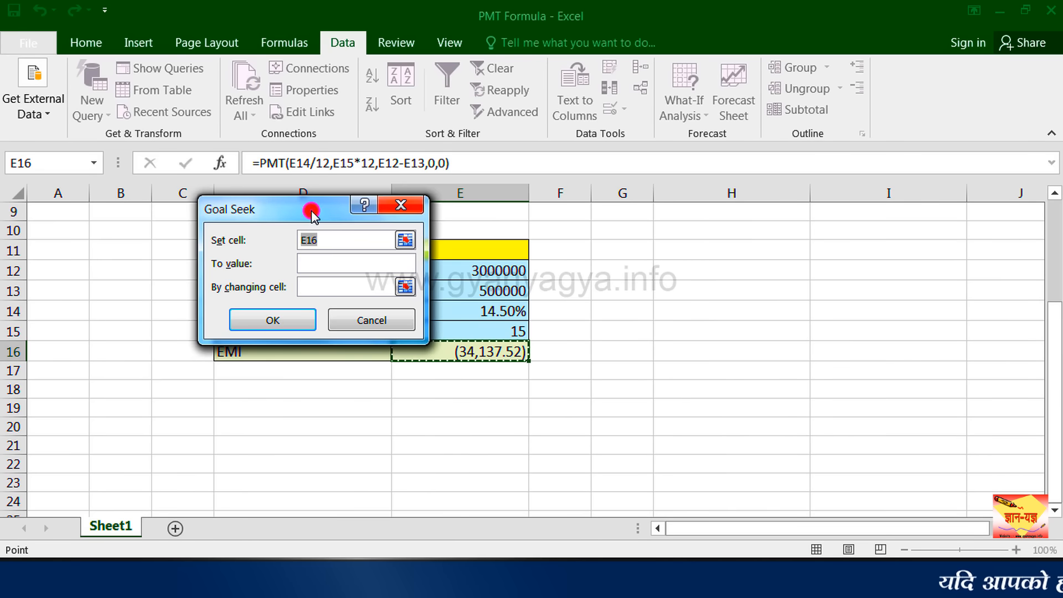
drag(311, 213, 708, 241)
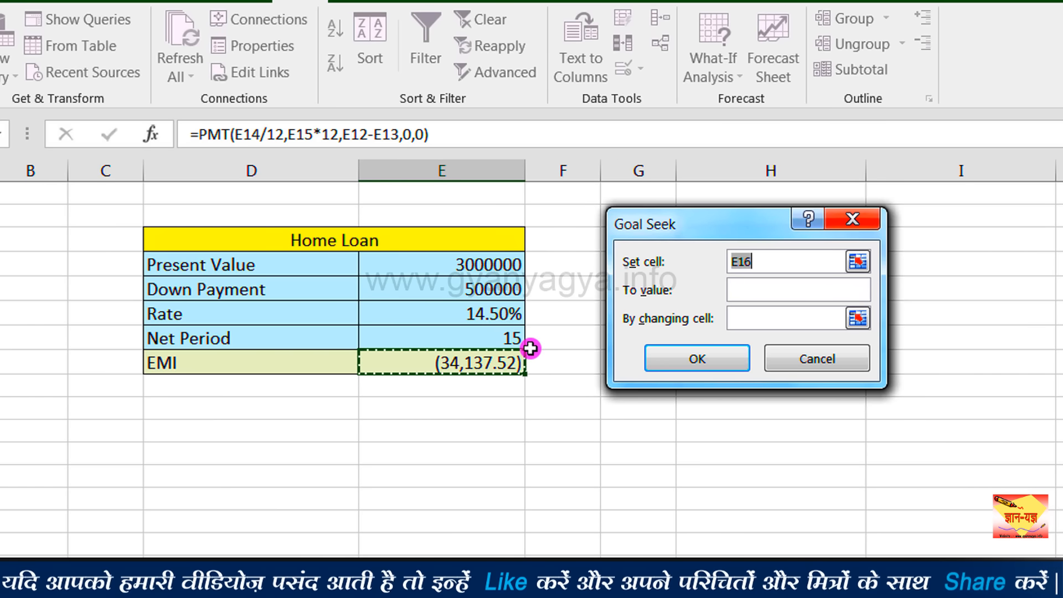
click(753, 292)
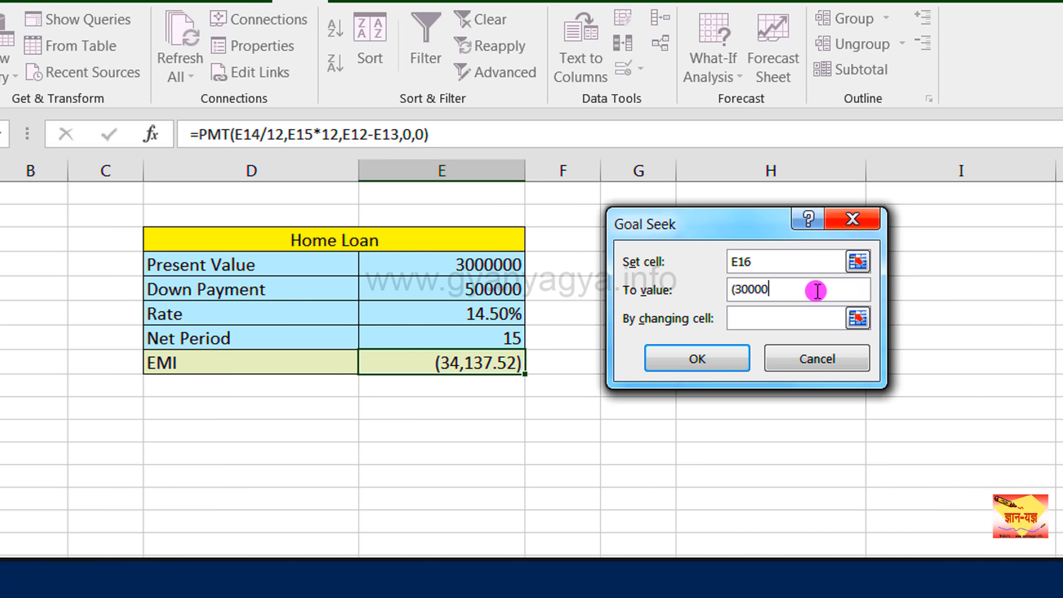
click(791, 316)
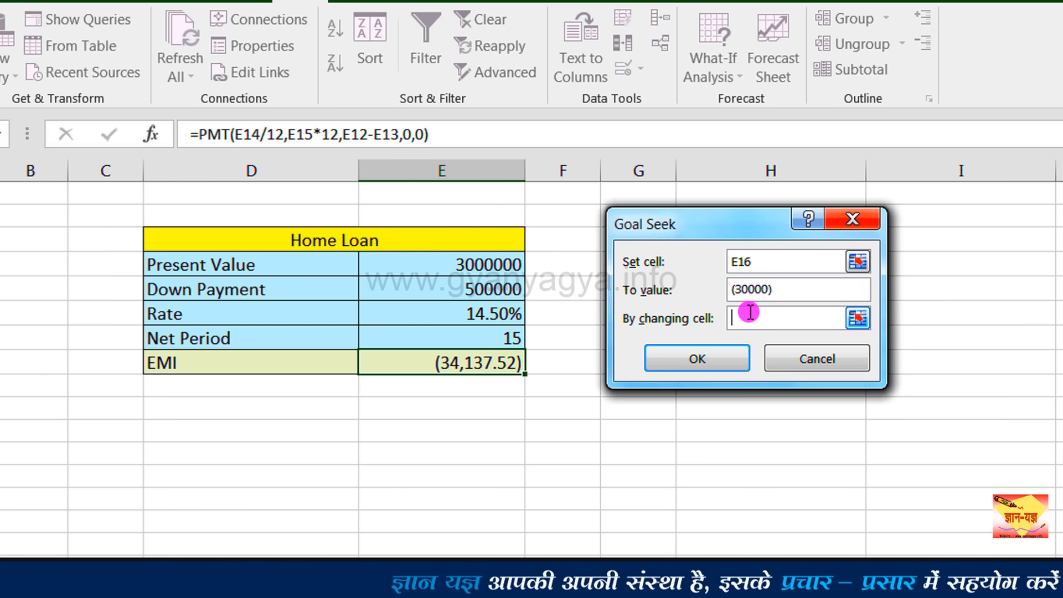
click(494, 292)
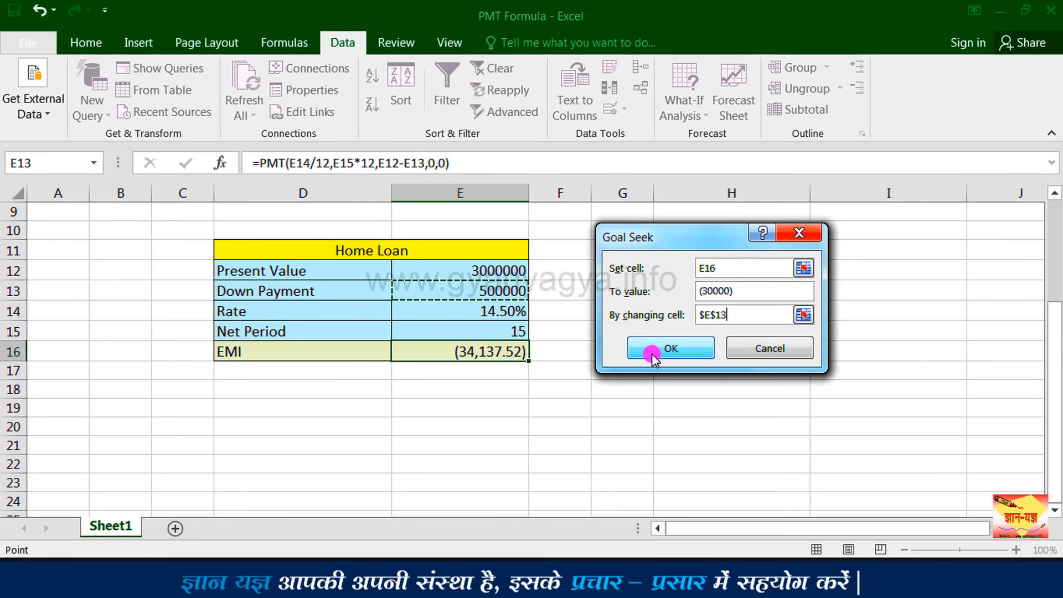
click(668, 351)
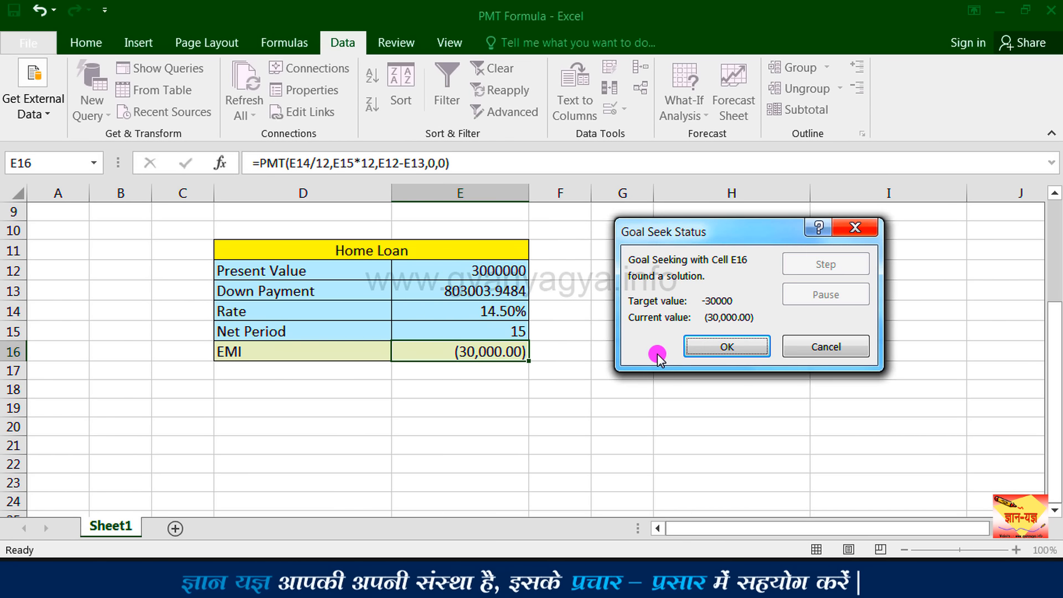
click(723, 347)
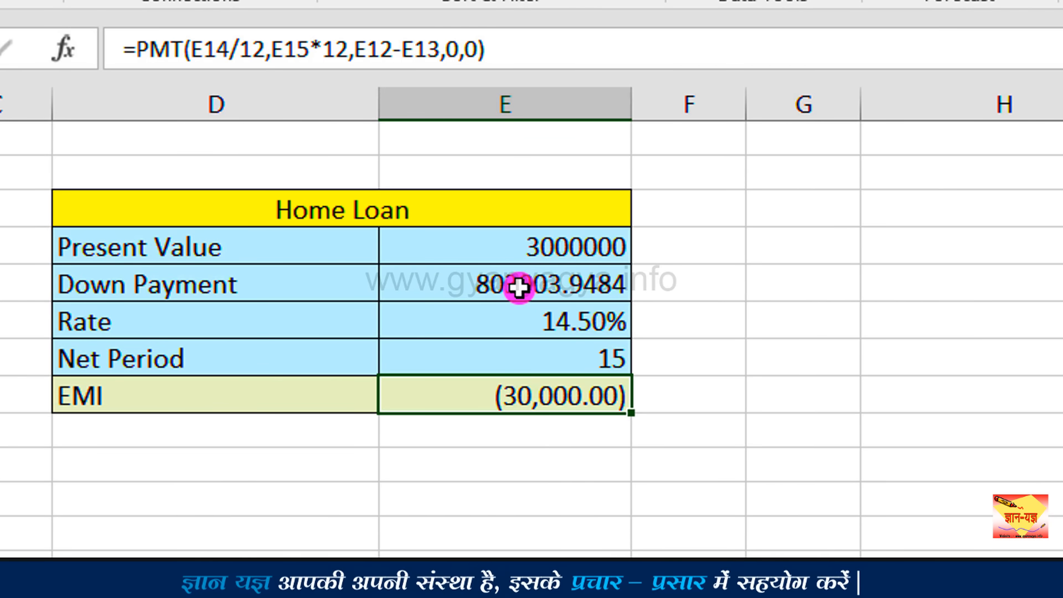
Step: Format the down payment in cell E13 to show no decimal places
click(532, 286)
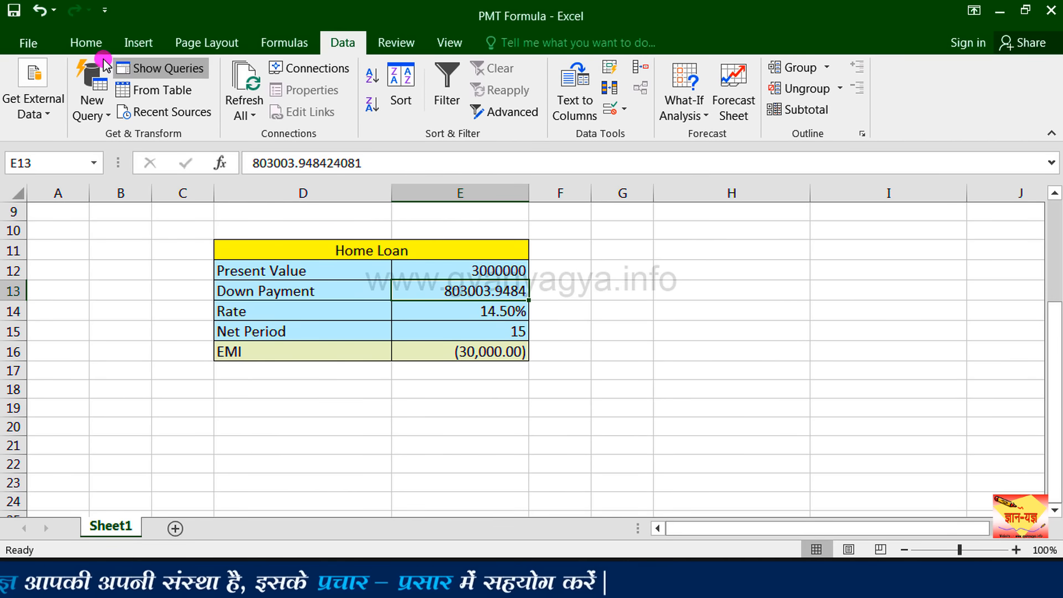
click(90, 47)
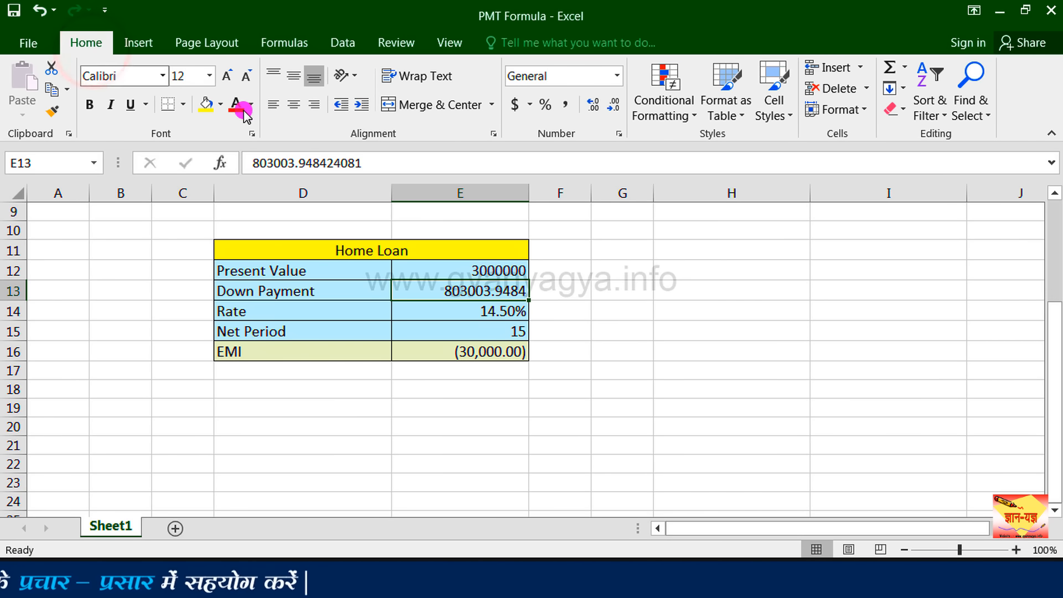
click(612, 107)
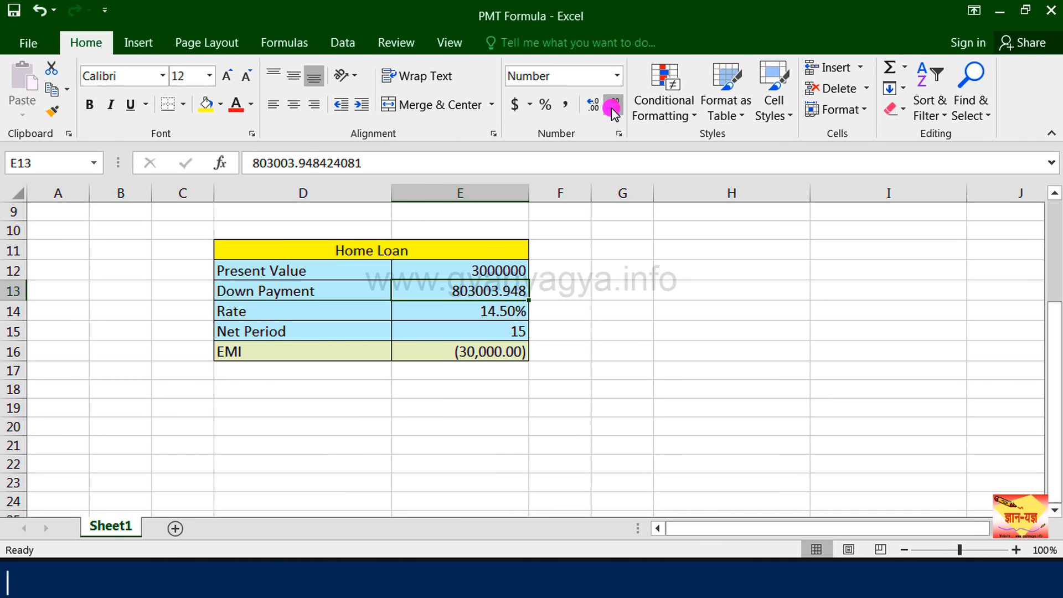
click(612, 109)
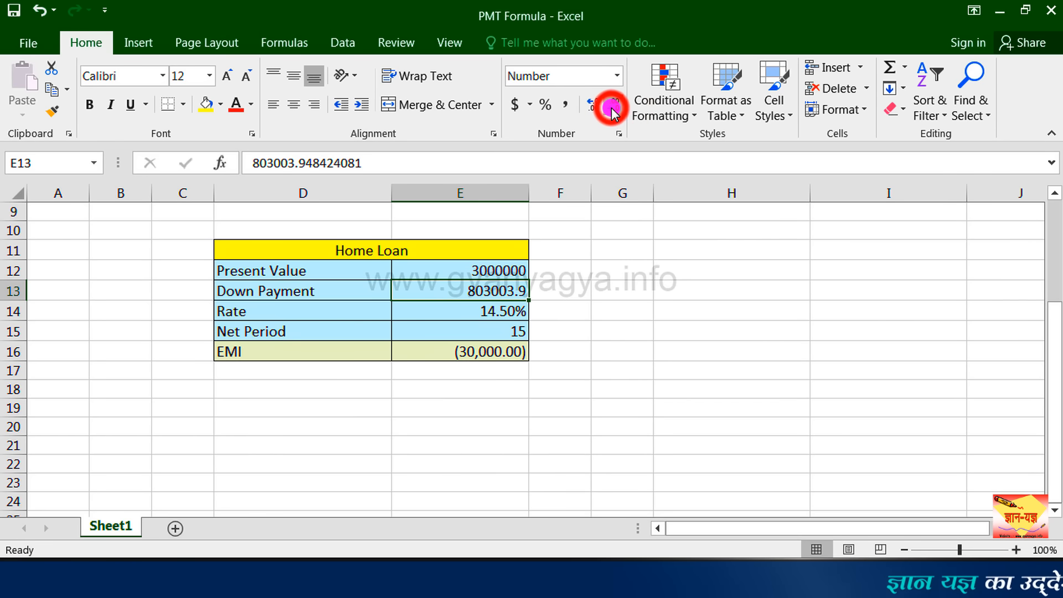
click(612, 108)
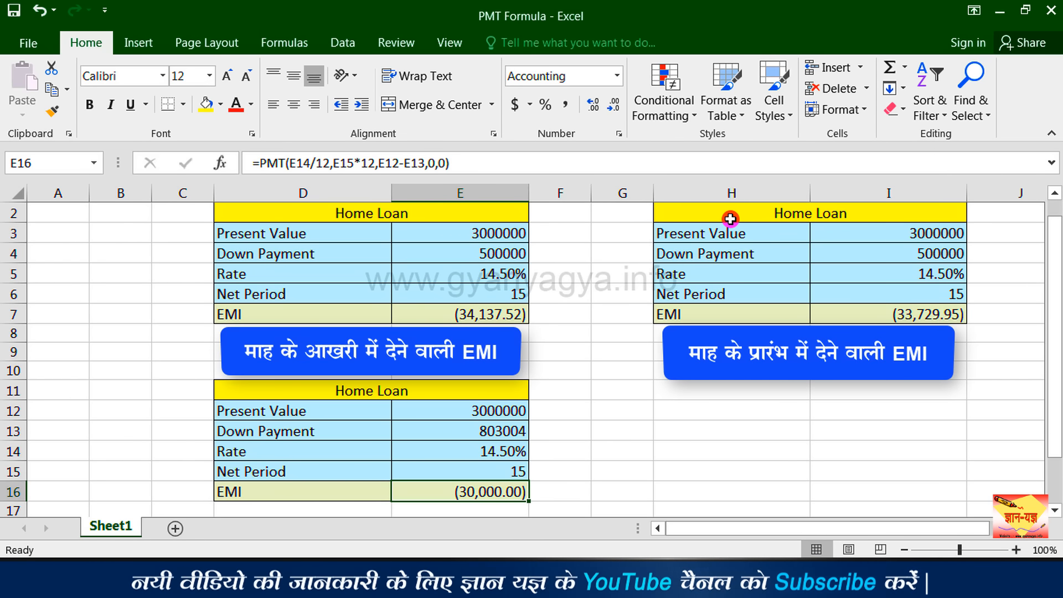
Step: Copy the Home Loan table in H2:I7 and paste it below, starting at cell H11
drag(730, 219, 793, 317)
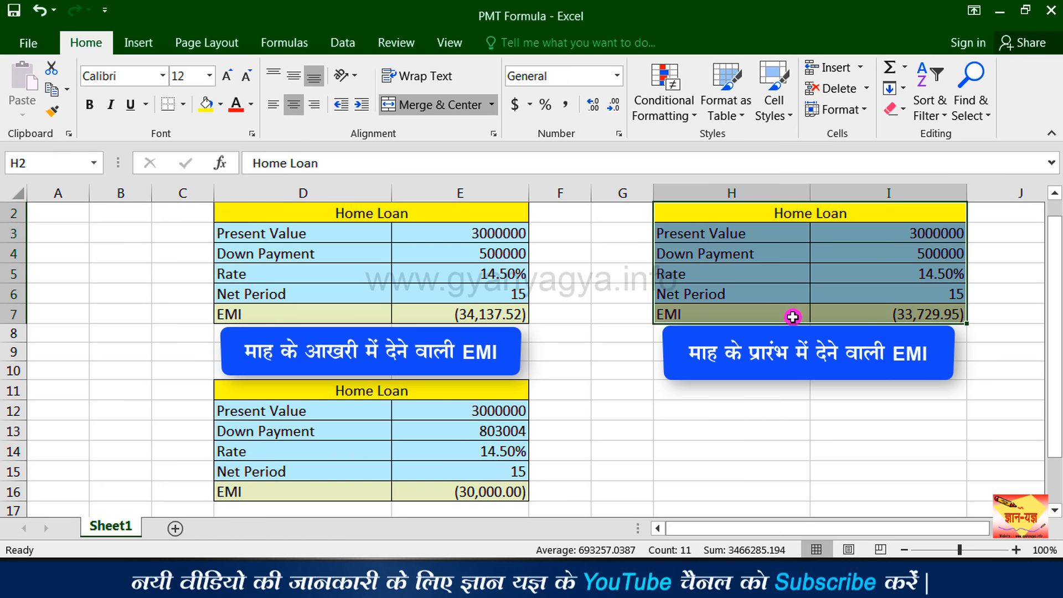
key(ctrl+c)
click(685, 392)
key(ctrl+v)
Step: Run Goal Seek on EMI cell I16 with target value (30000) by changing down payment cell I13, and keep the solution
click(917, 492)
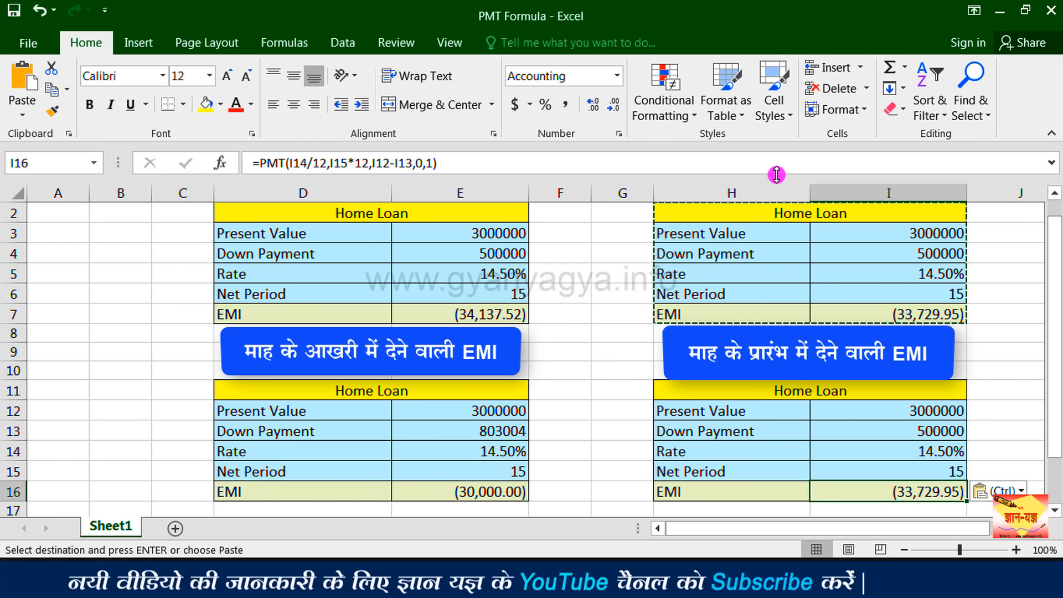
click(896, 491)
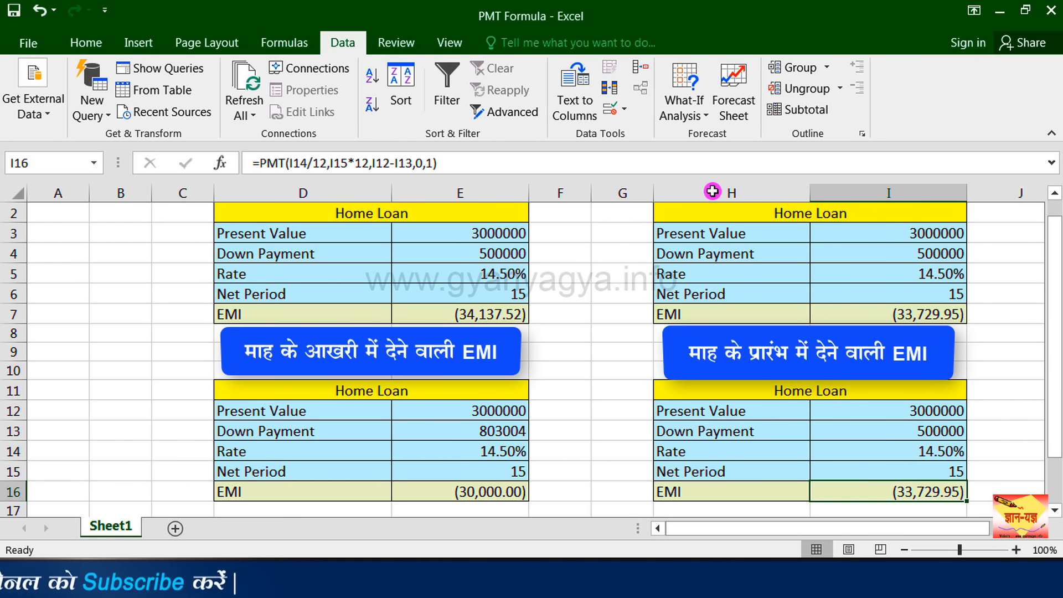
click(693, 116)
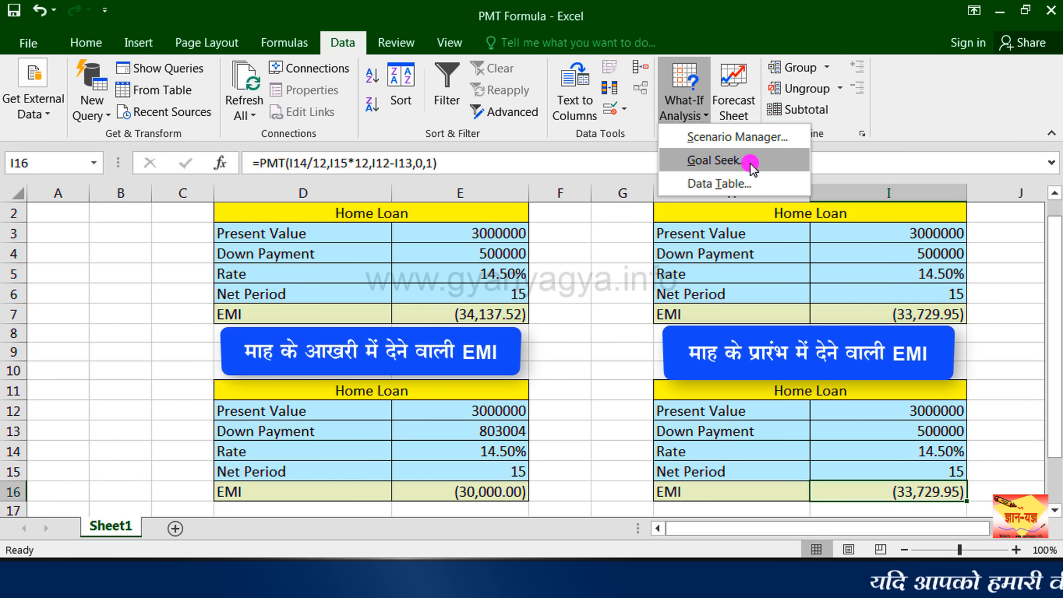
click(714, 160)
drag(705, 238, 469, 288)
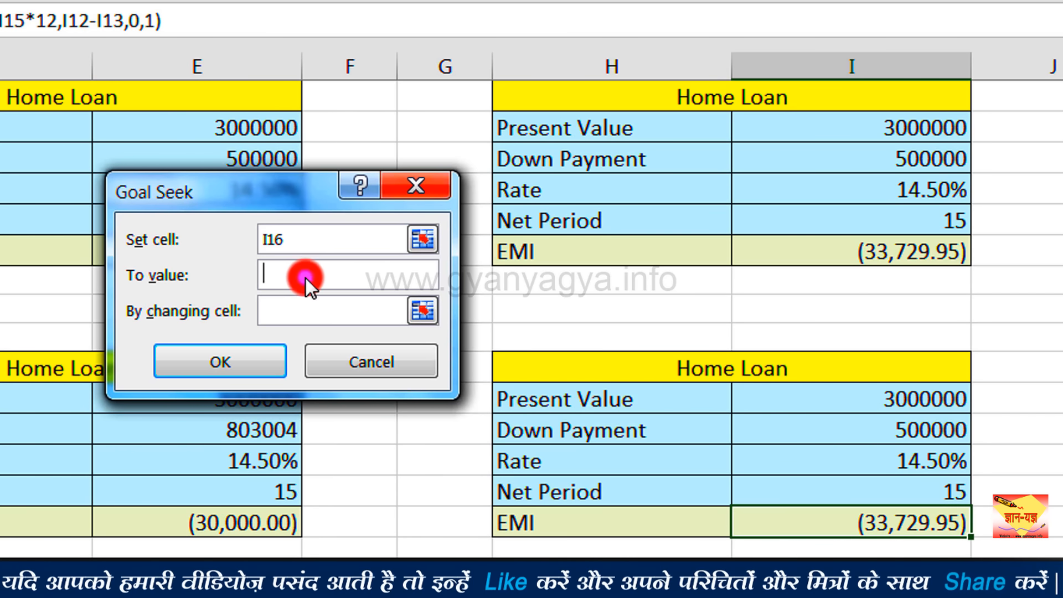
text((30000)
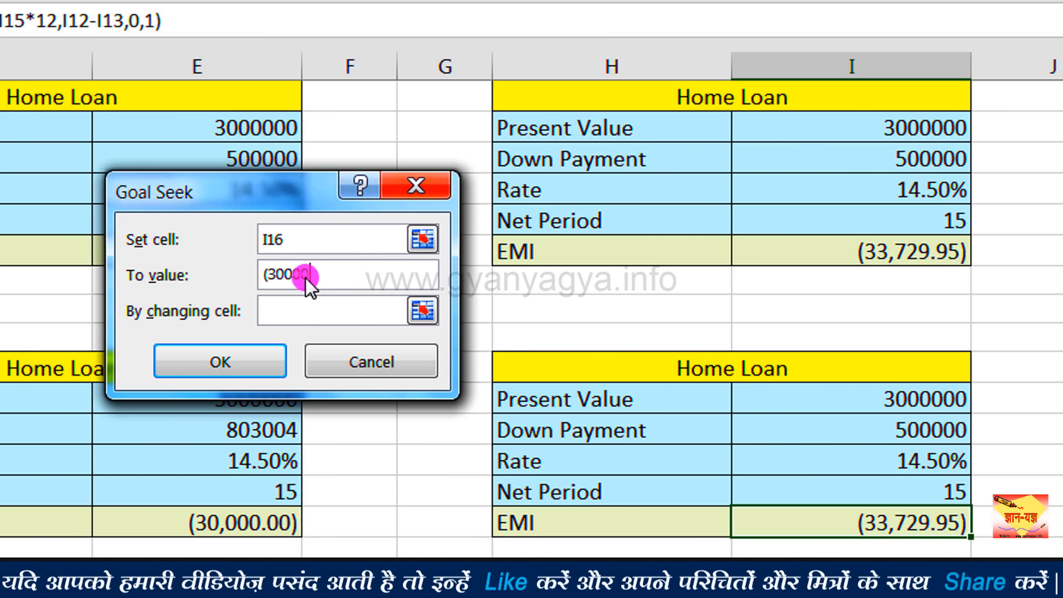
text())
click(310, 310)
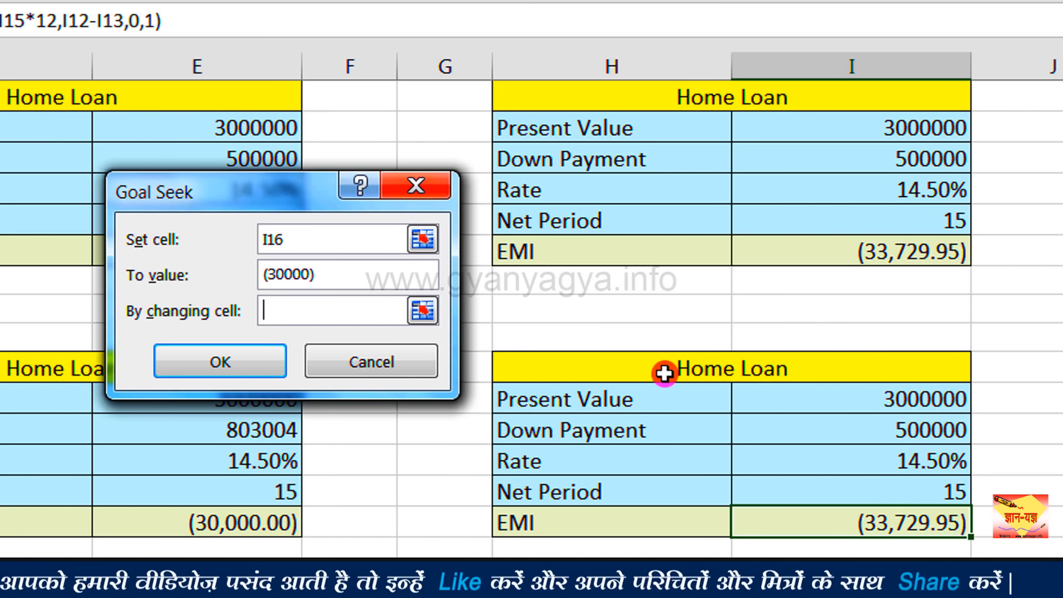
click(852, 440)
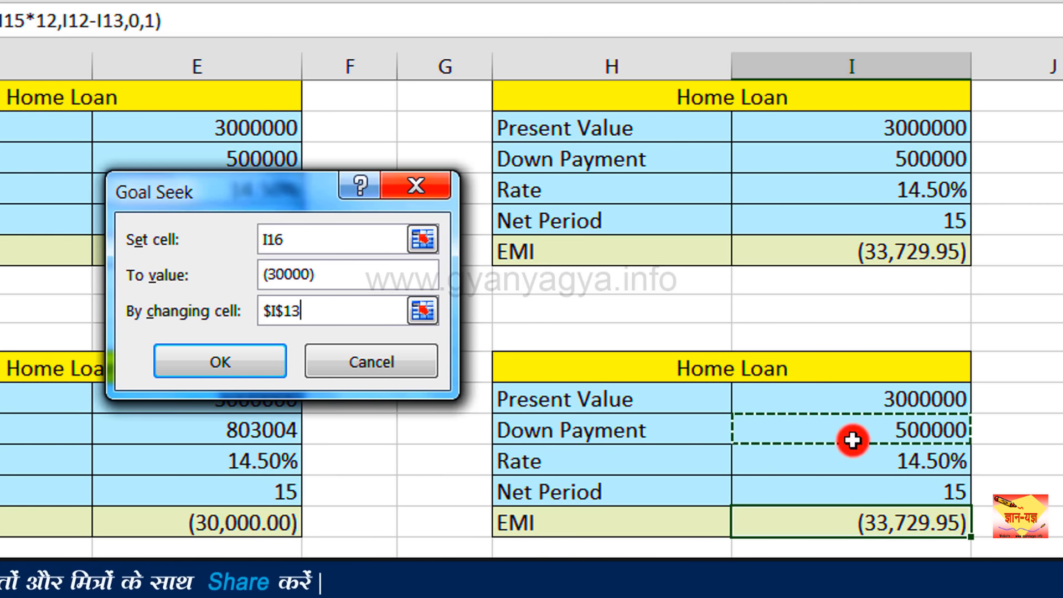
click(218, 358)
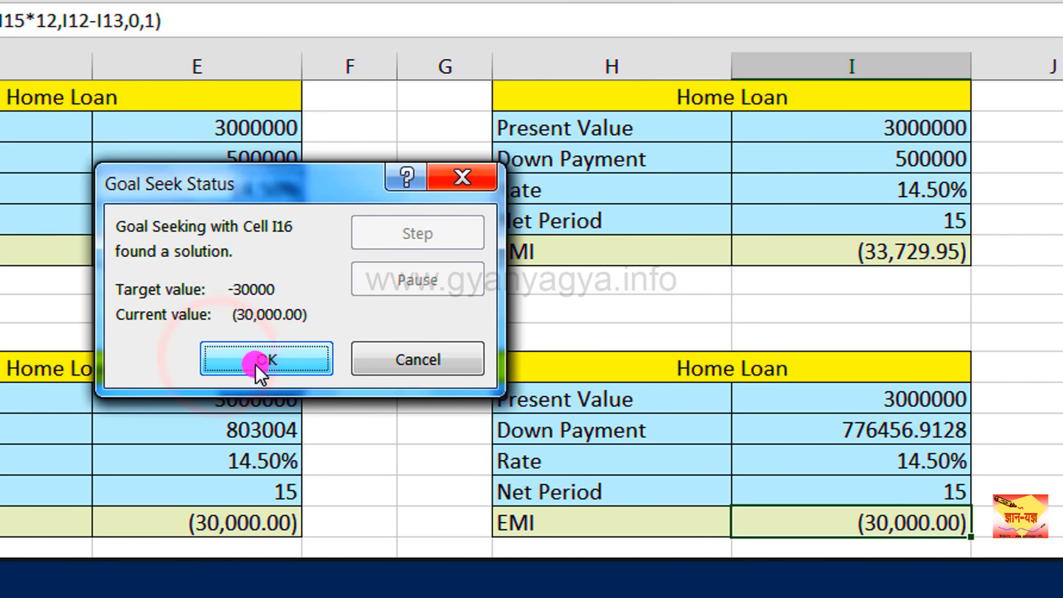
click(290, 361)
Step: Format the down payment in cell I13 to show no decimal places
click(852, 431)
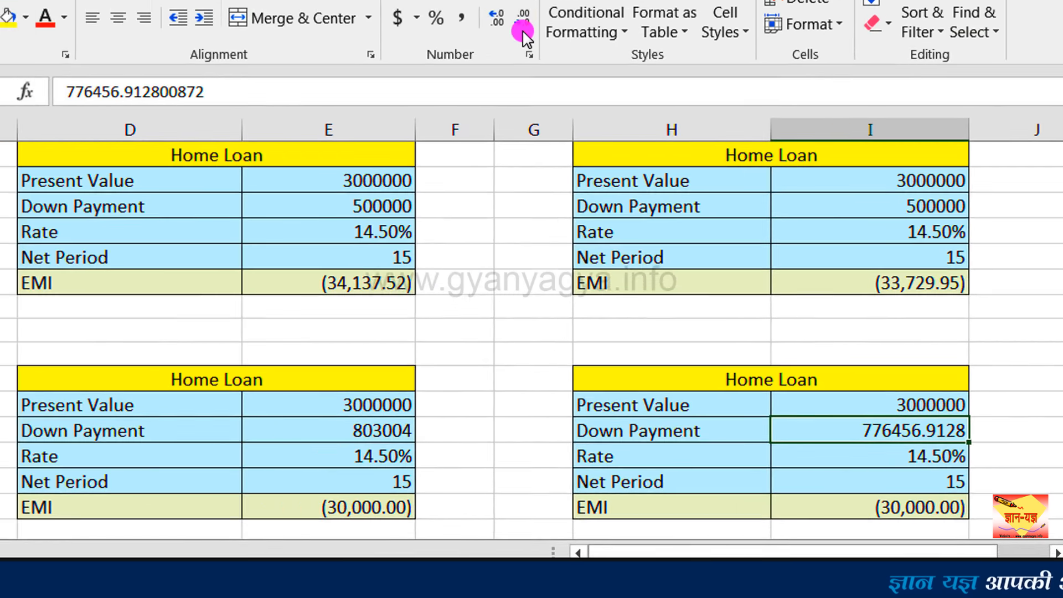
click(616, 112)
click(615, 112)
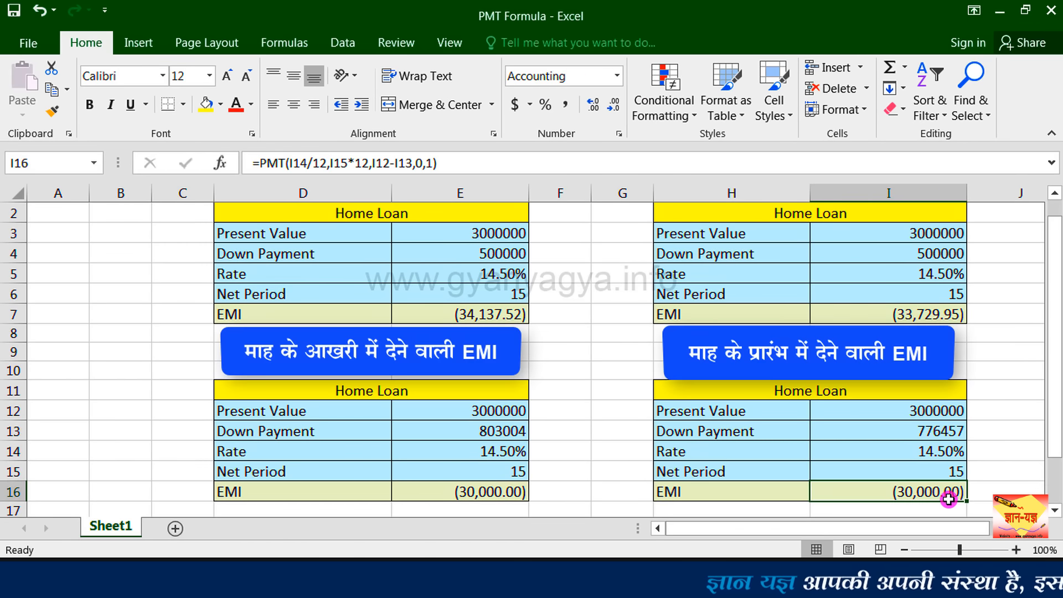